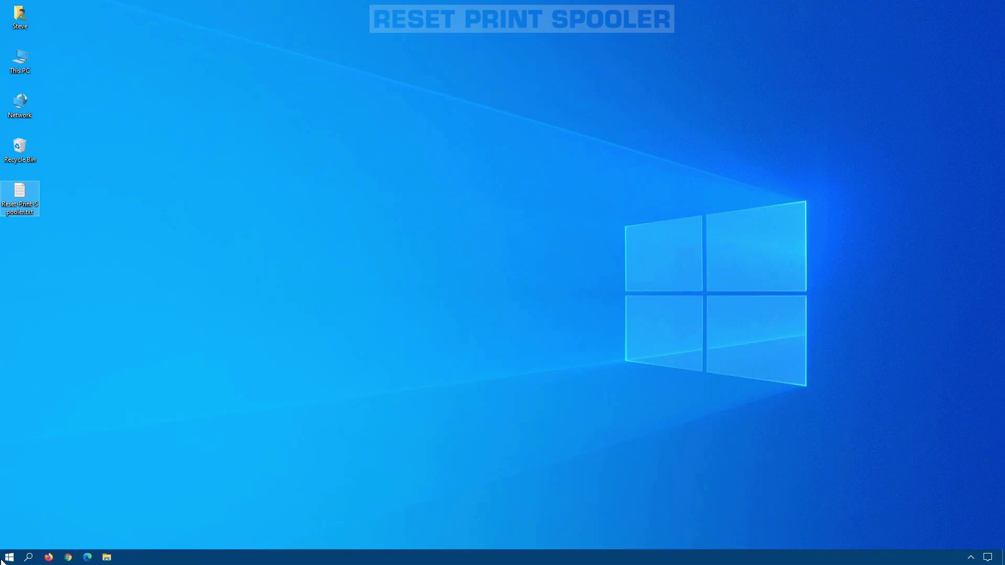
Step: Navigate Explorer to C:\Windows\System32\spool\PRINTERS, granting permanent access to the folder
click(3, 559)
text(c)
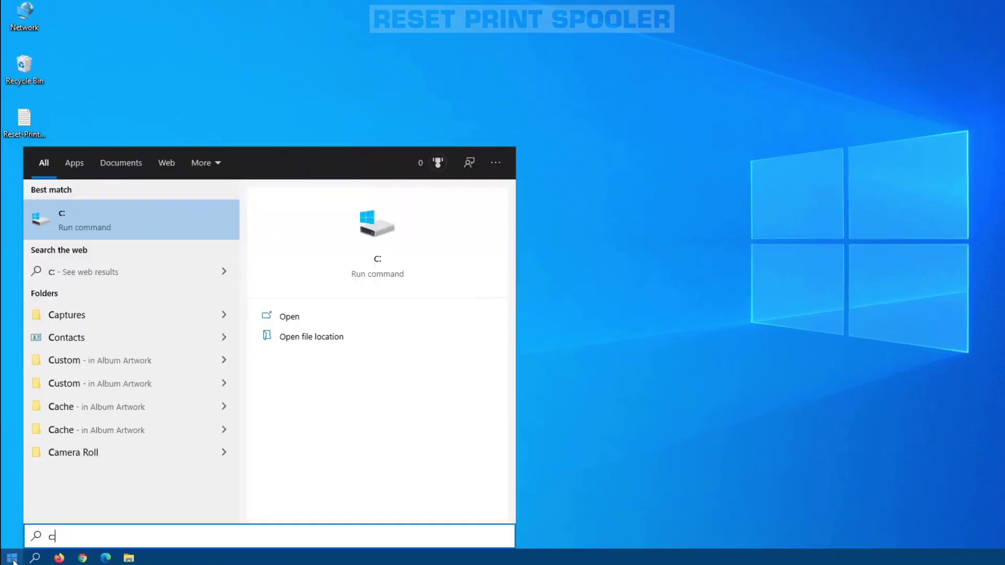
text(:\windows\s)
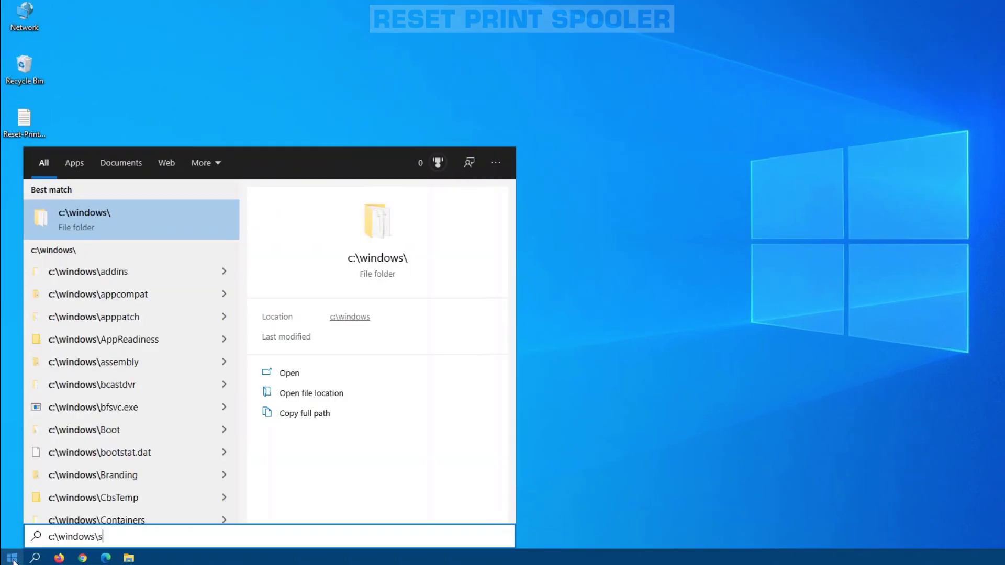
text(ystem32\spo)
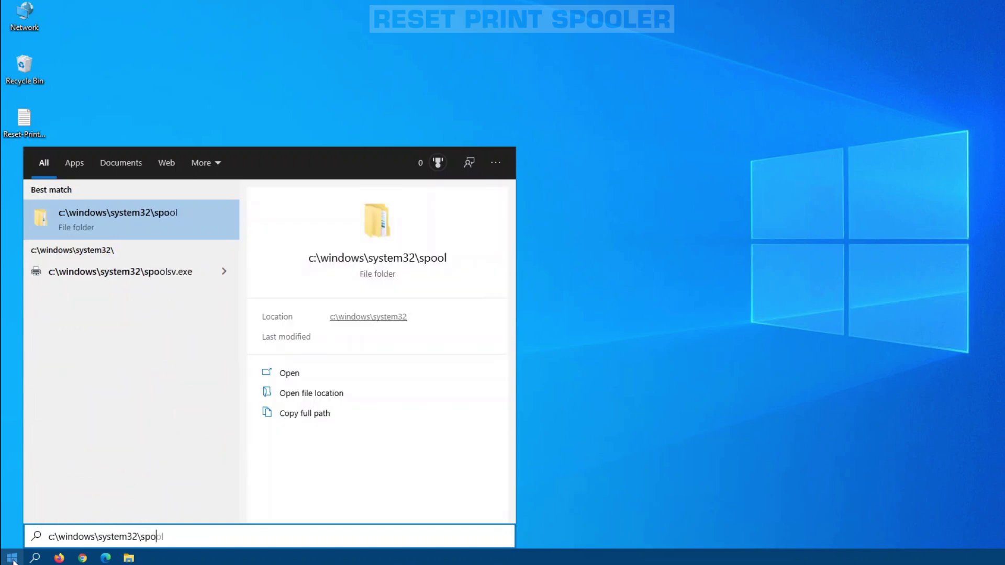
text(ol)
key(Return)
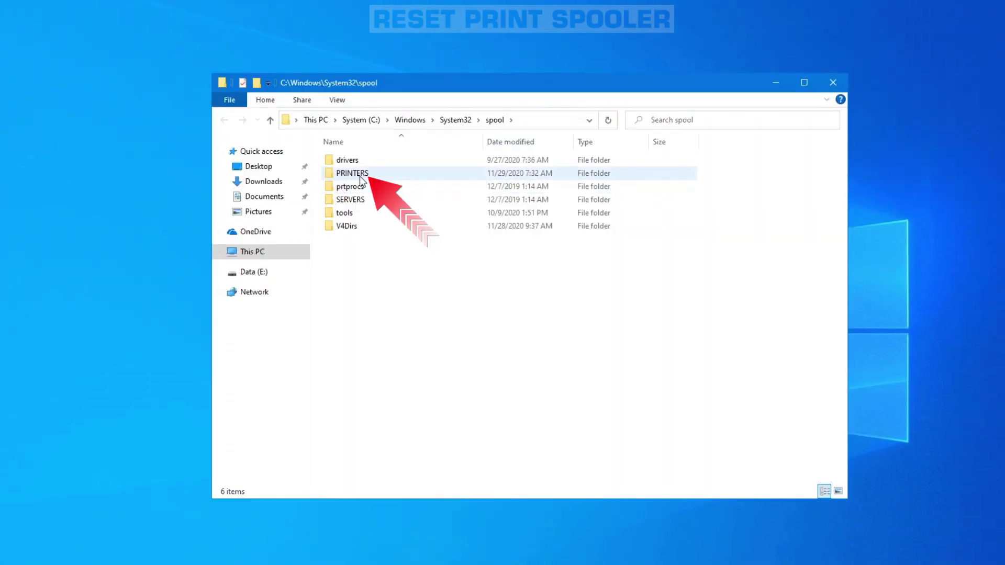
mouse_move(353, 173)
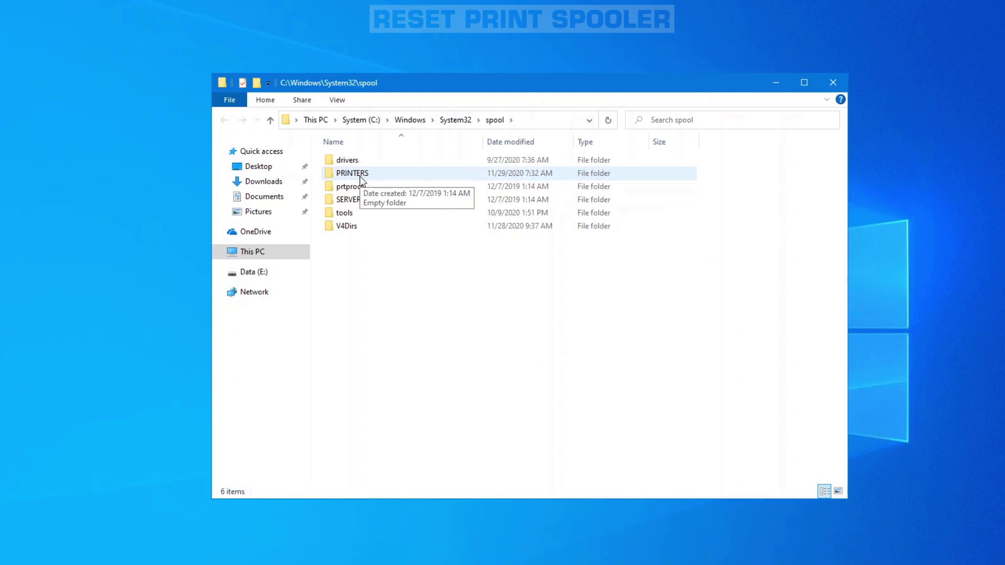
double_click(360, 176)
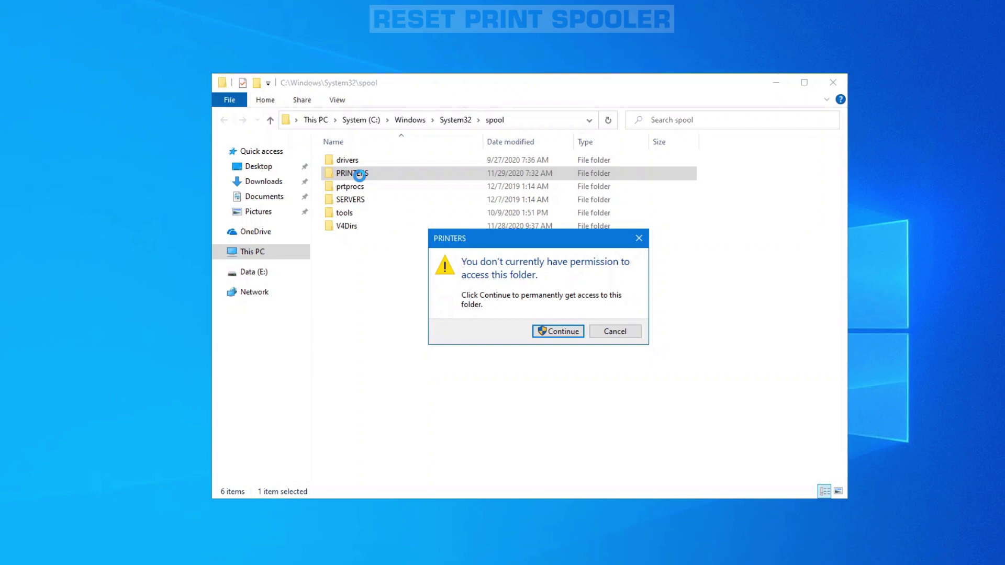
click(570, 333)
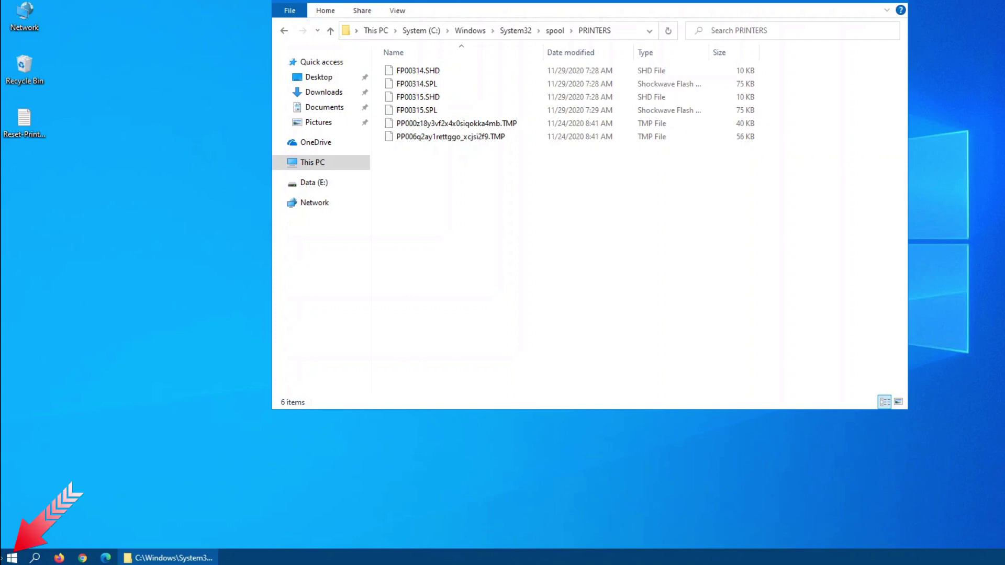
Step: Launch Command Prompt as administrator from the Start search
click(12, 558)
text(cmd)
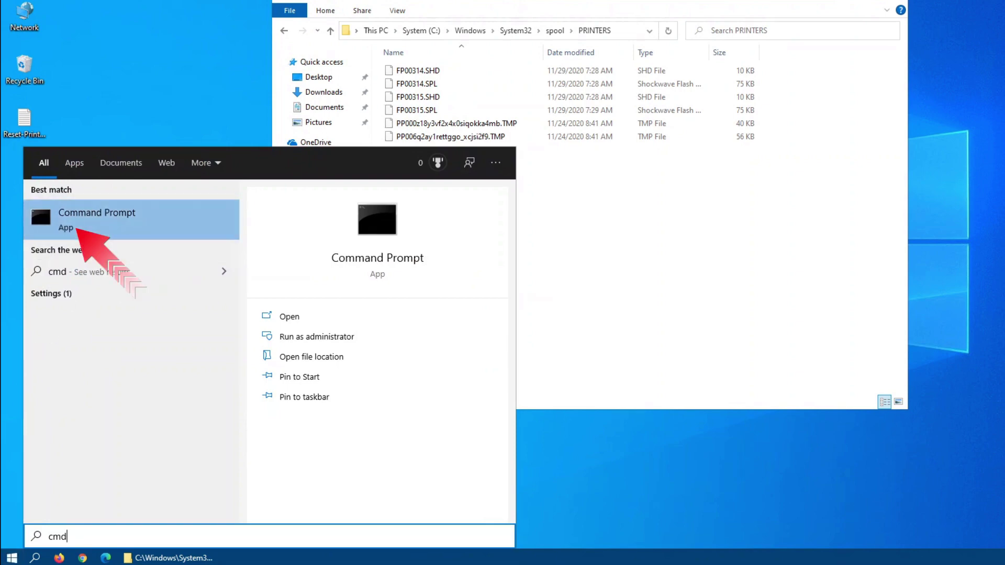
right_click(91, 227)
click(119, 235)
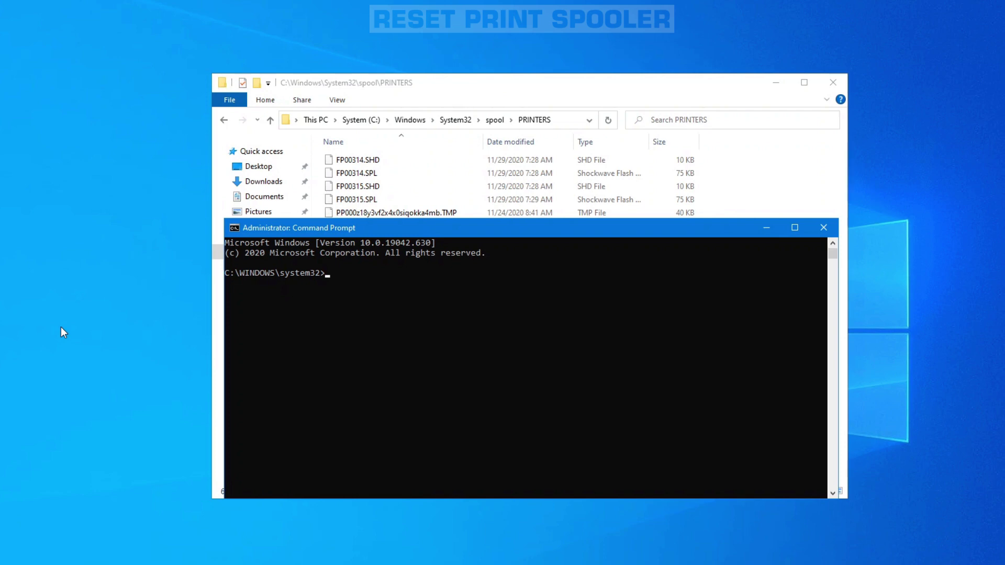
text(cd s)
text(pool)
Step: Change directory into spool and then into PRINTERS
key(Return)
text(cd)
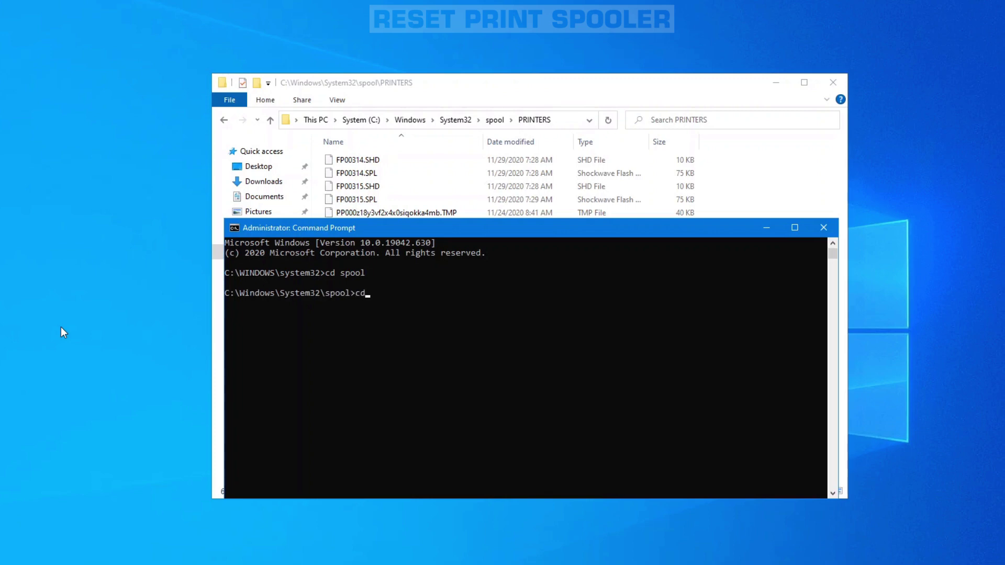
text( prinrter)
key(BackSpace)
key(BackSpace)
key(BackSpace)
text(ters)
key(Return)
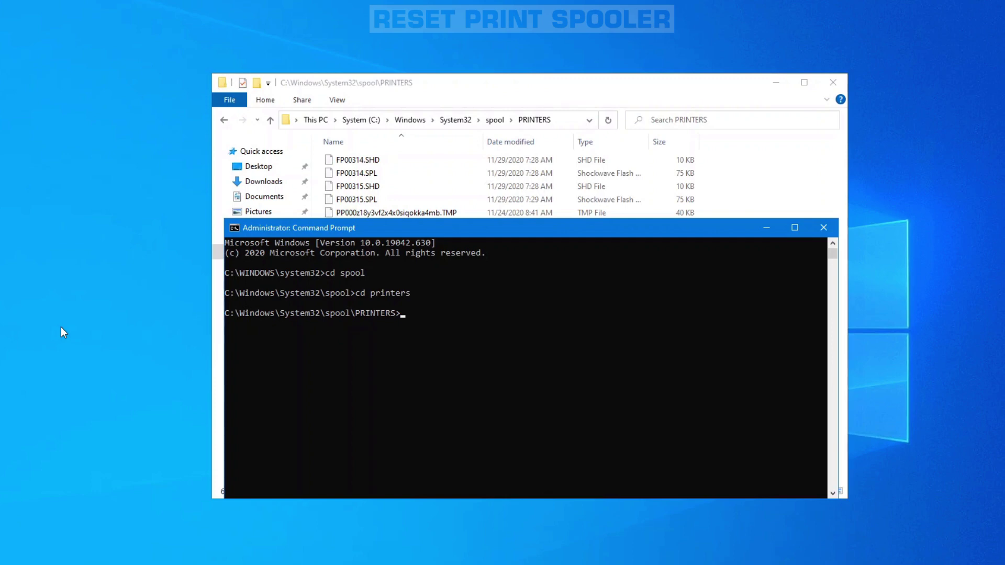
text(n)
text(et stop spoo)
text(ler)
Step: Stop the spooler with net stop spooler and delete all PRINTERS files via del *.*, confirming y
key(Return)
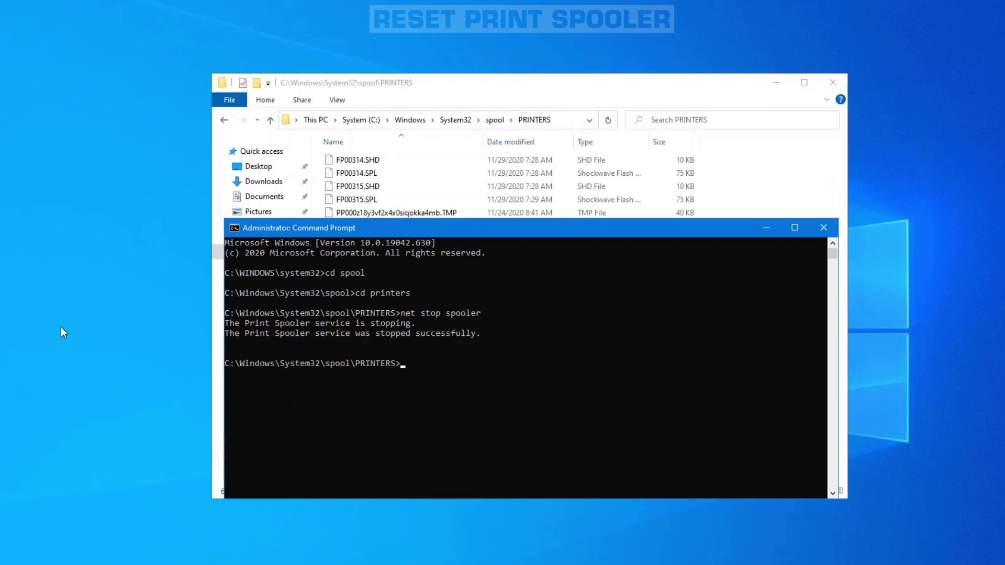
text(del *.)
text(*)
key(Return)
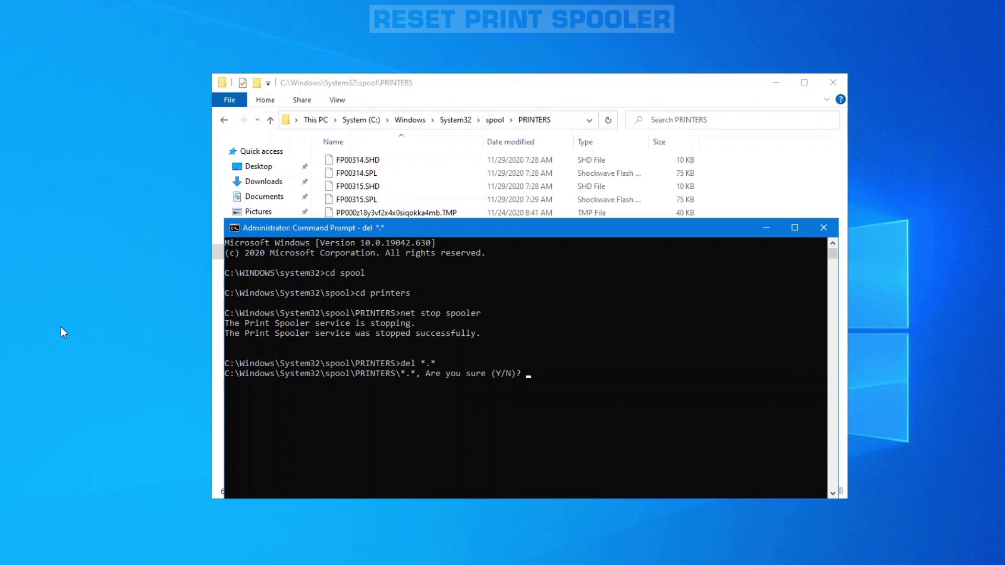
text(y)
key(Return)
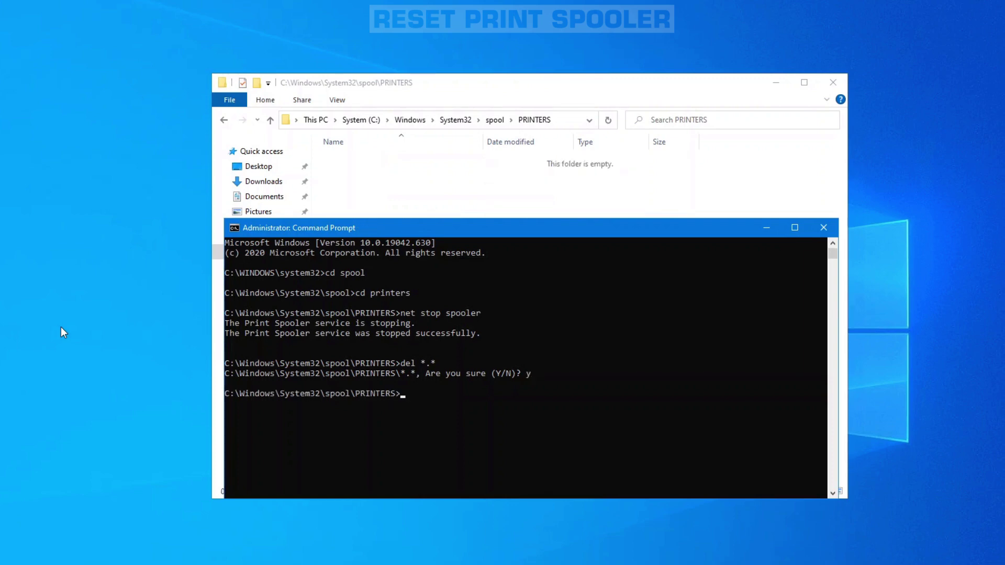
text(net)
text( srtart)
Step: Restart the service with net start spooler after fixing the typo
key(BackSpace)
key(BackSpace)
key(BackSpace)
key(BackSpace)
text(tart s)
text(pooler)
key(Return)
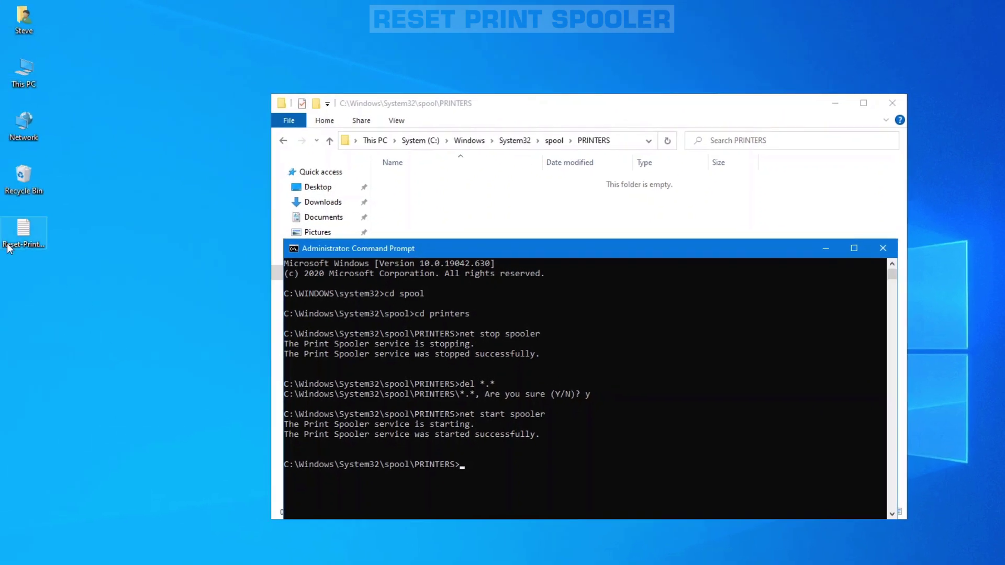
double_click(22, 237)
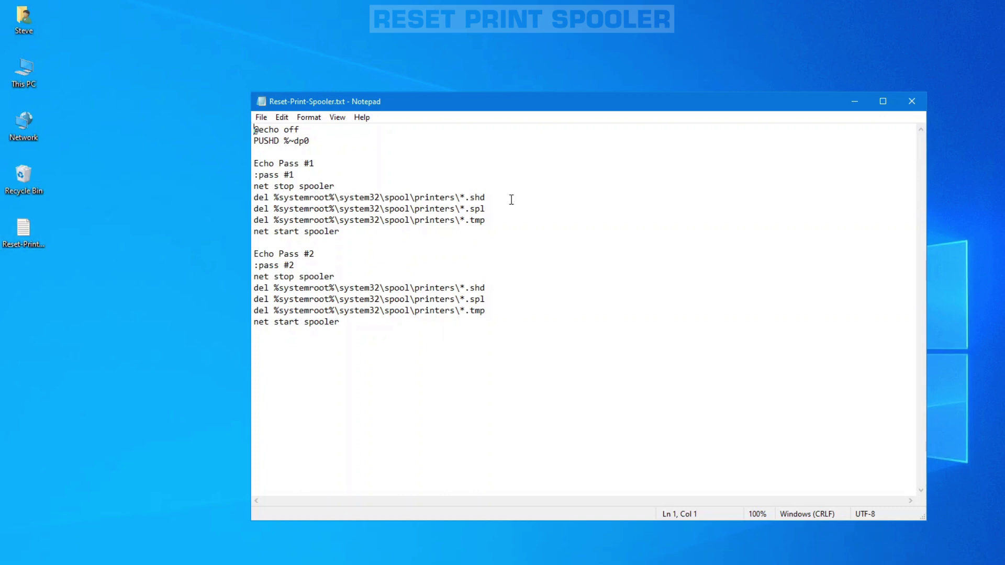
Step: Rename the desktop script from Reset-Print-Spooler.txt to Reset-Print-Spooler.cmd, confirming the extension change
click(920, 104)
right_click(37, 236)
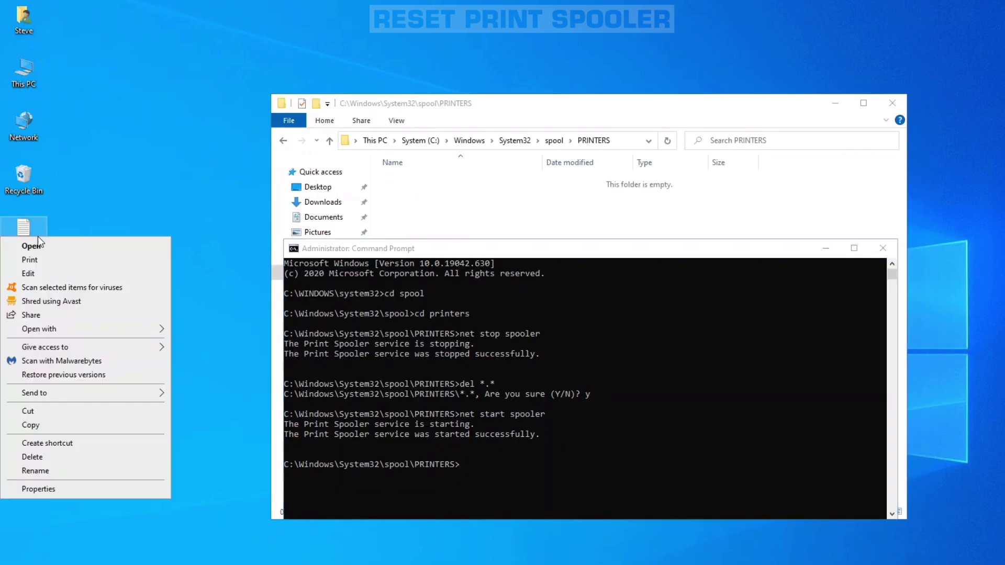
click(61, 471)
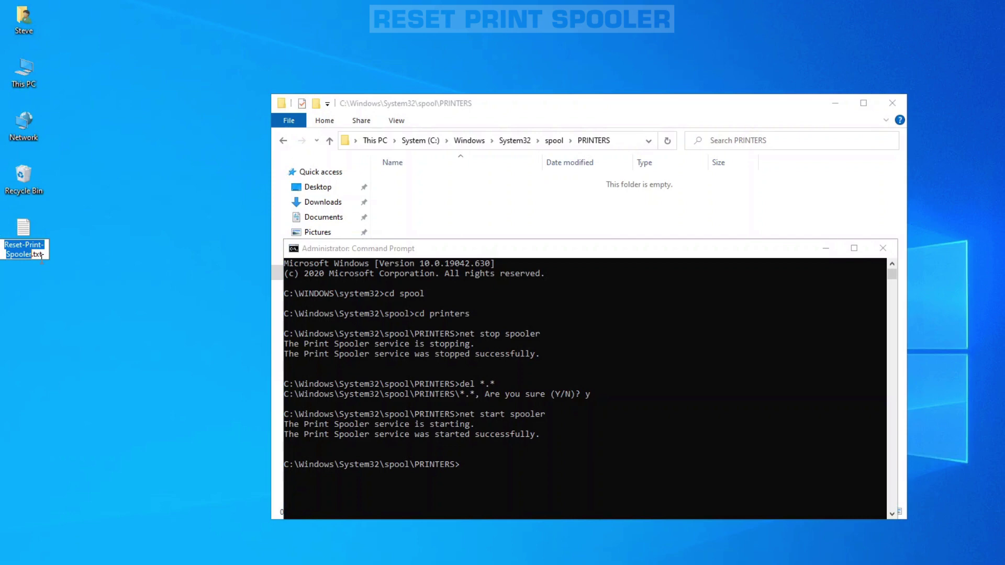
key(End)
key(BackSpace)
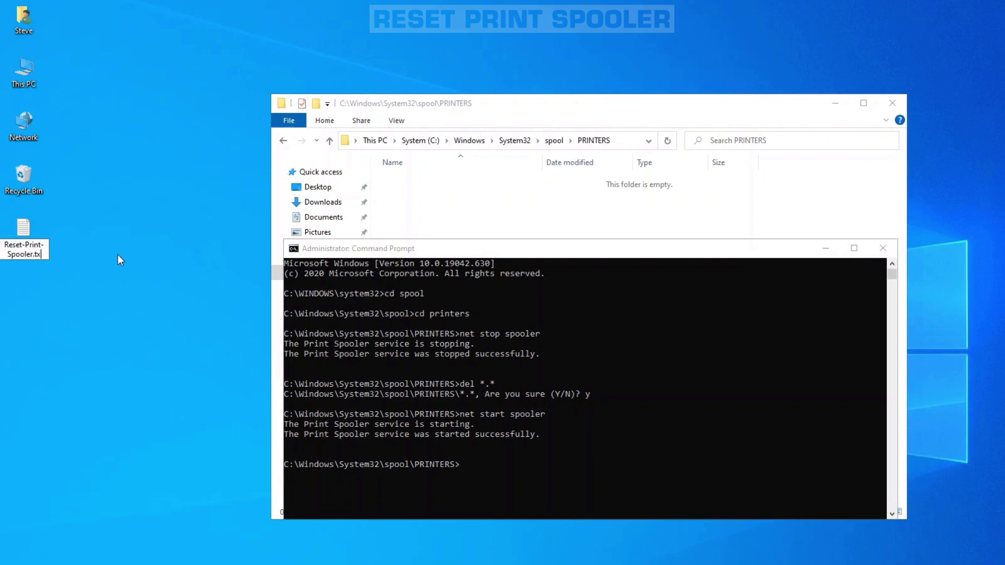
key(BackSpace)
key(BackSpace)
text(cmd)
key(Return)
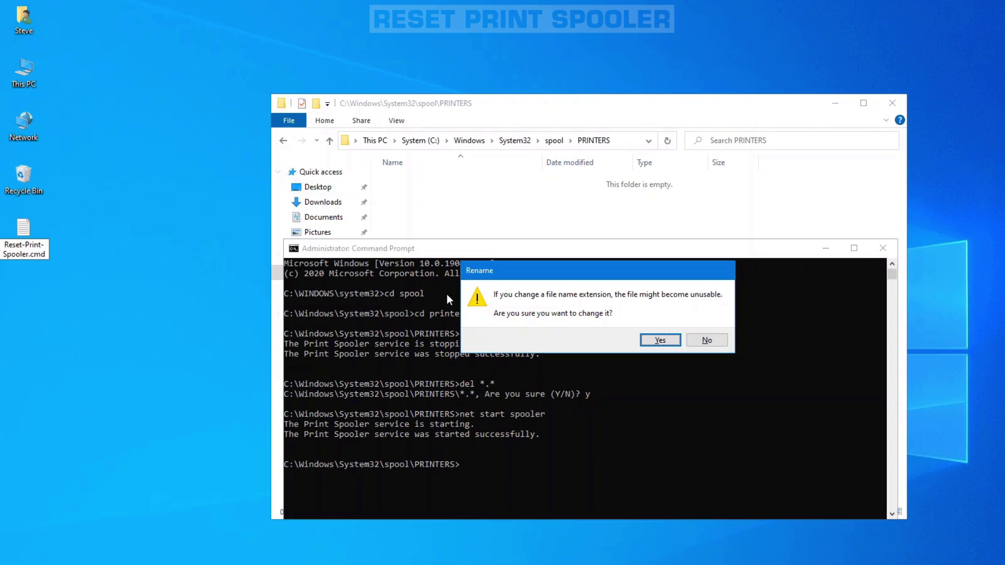
click(657, 341)
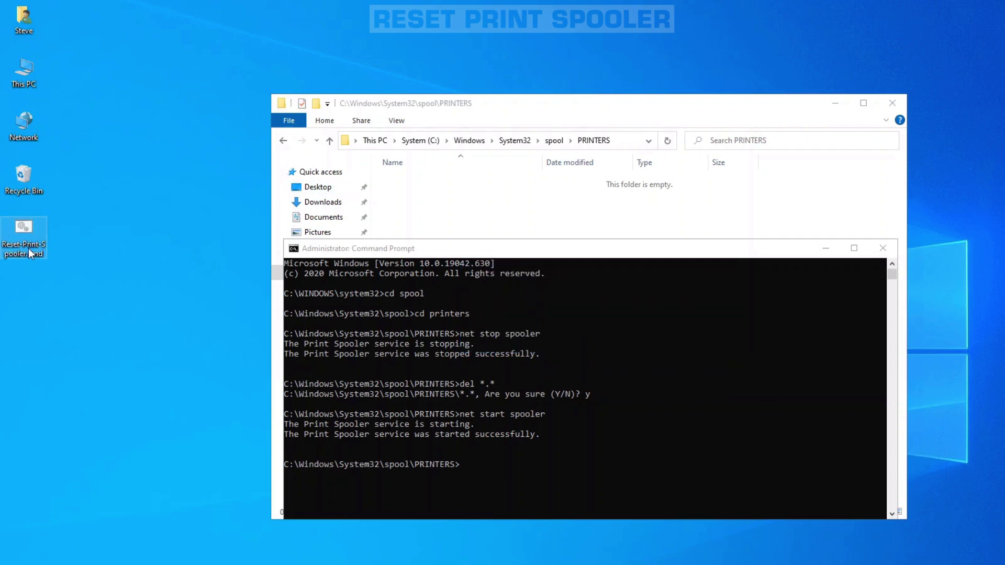
Step: Bring up the context menu of Reset-Print-Spooler.cmd to run it as administrator
right_click(29, 248)
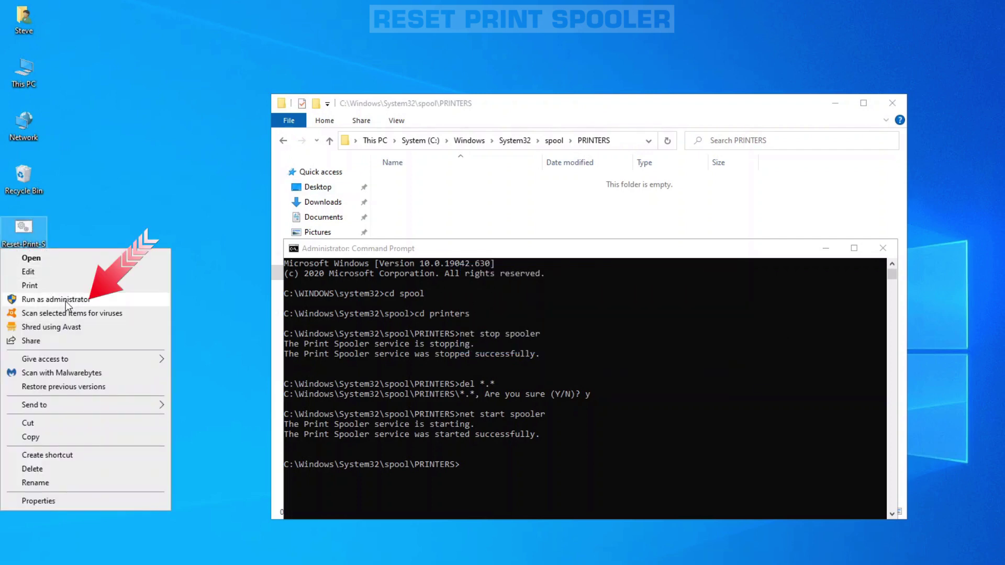